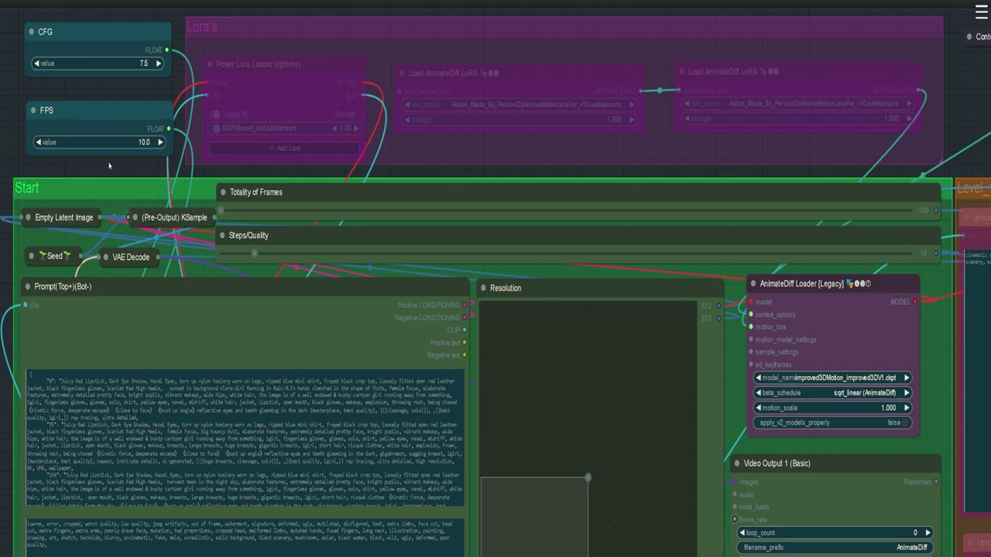
Try a much higher total frame count for the animation.
scroll(108, 165, down, 3)
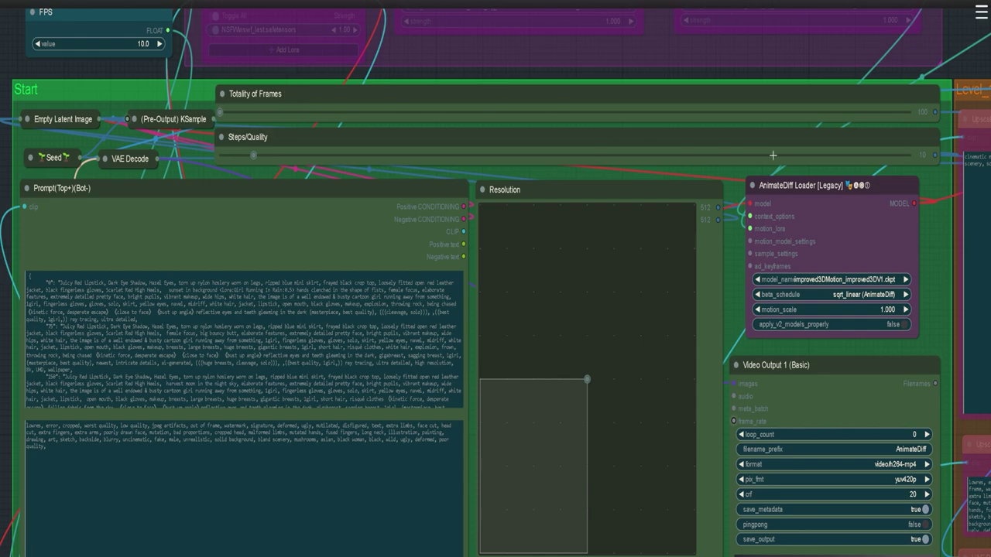
scroll(927, 111, up, 6)
scroll(222, 111, down, 2)
drag(232, 112, 253, 155)
Select the Seed node and try enlarging the output resolution.
scroll(36, 319, down, 5)
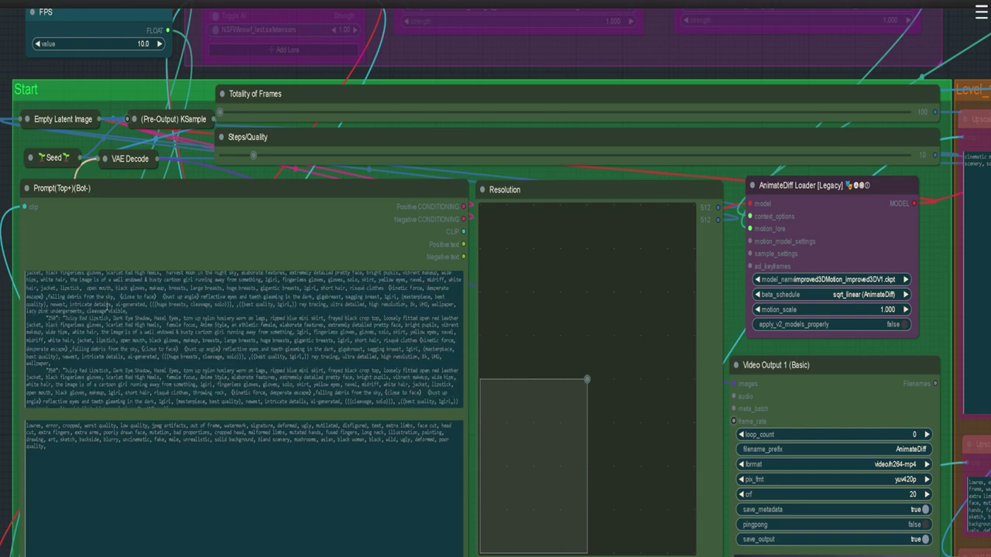
scroll(128, 362, up, 5)
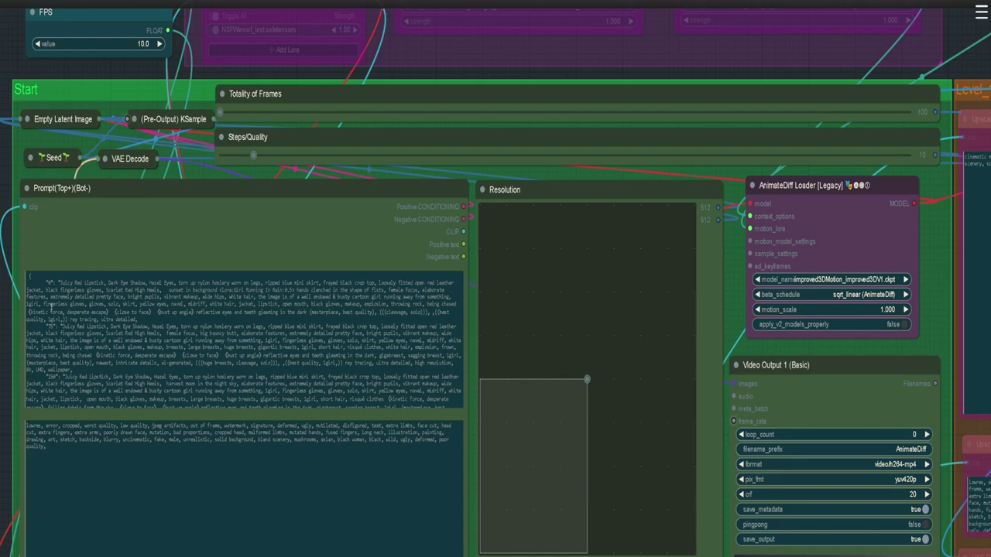
scroll(24, 333, down, 1)
scroll(24, 332, up, 1)
click(50, 157)
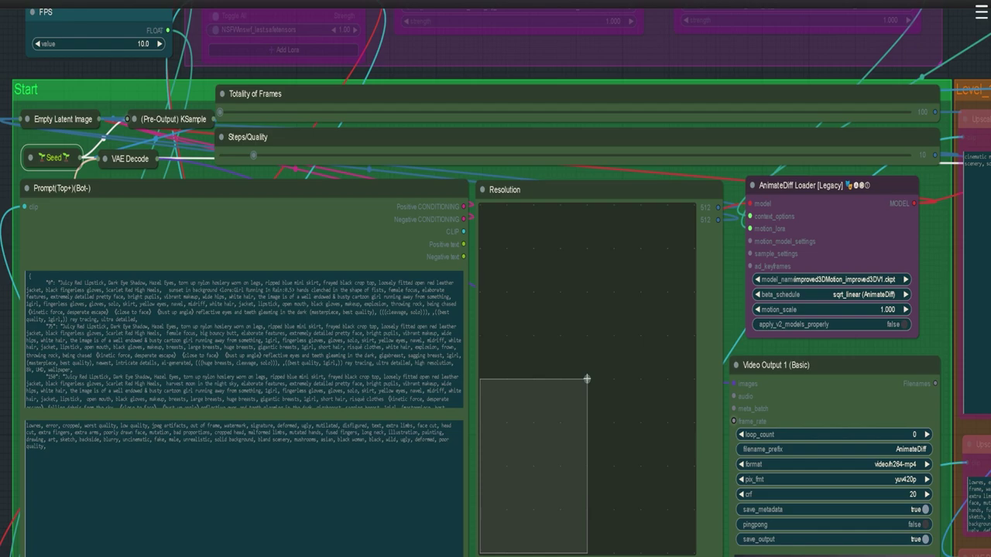
mouse_move(587, 380)
mouse_down()
mouse_move(612, 382)
mouse_move(664, 440)
mouse_move(683, 234)
mouse_move(667, 219)
mouse_move(548, 352)
mouse_move(548, 388)
mouse_move(587, 387)
mouse_up()
Resume the Video Output 1 animation preview, then bring Load VAE and Load Checkpoint into view.
scroll(496, 283, up, 3)
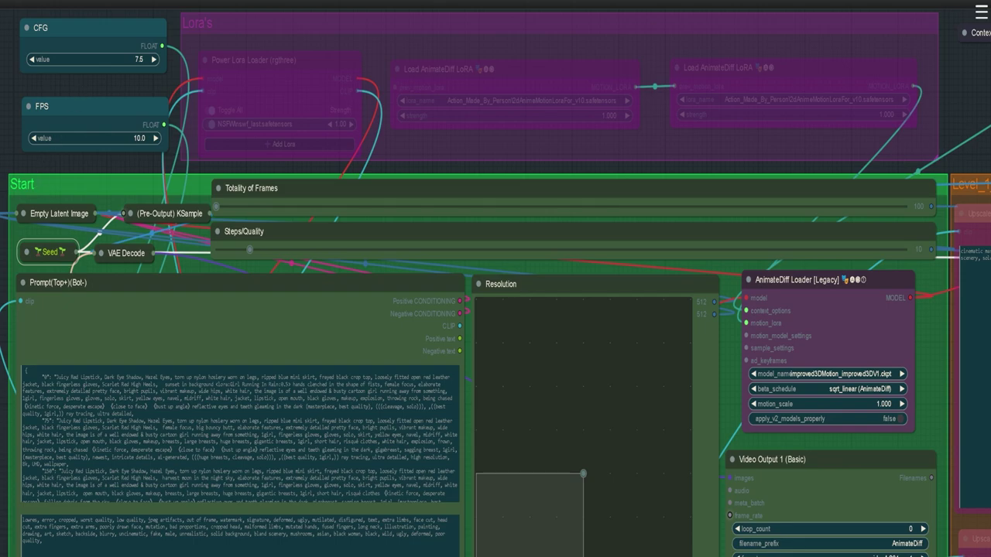
scroll(495, 283, down, 4)
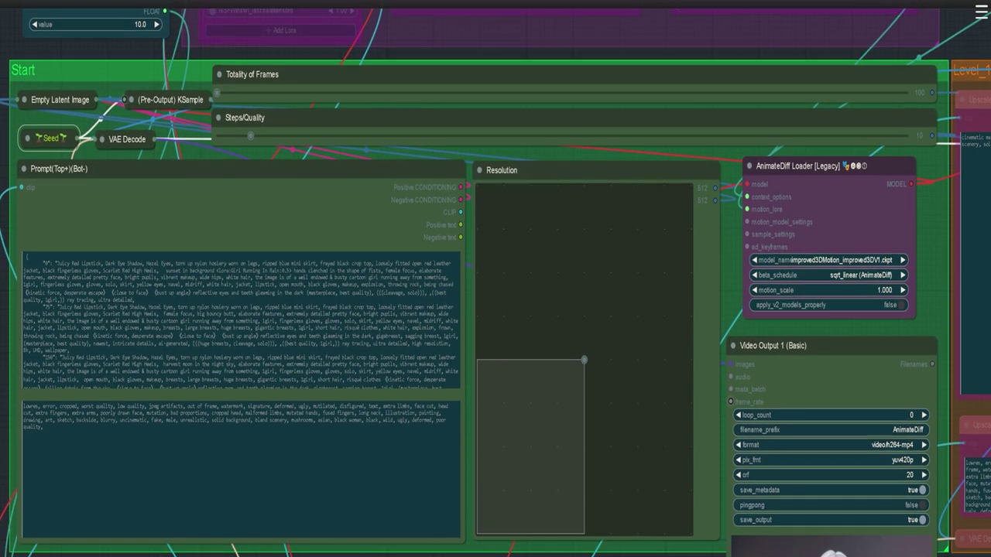
scroll(495, 282, down, 5)
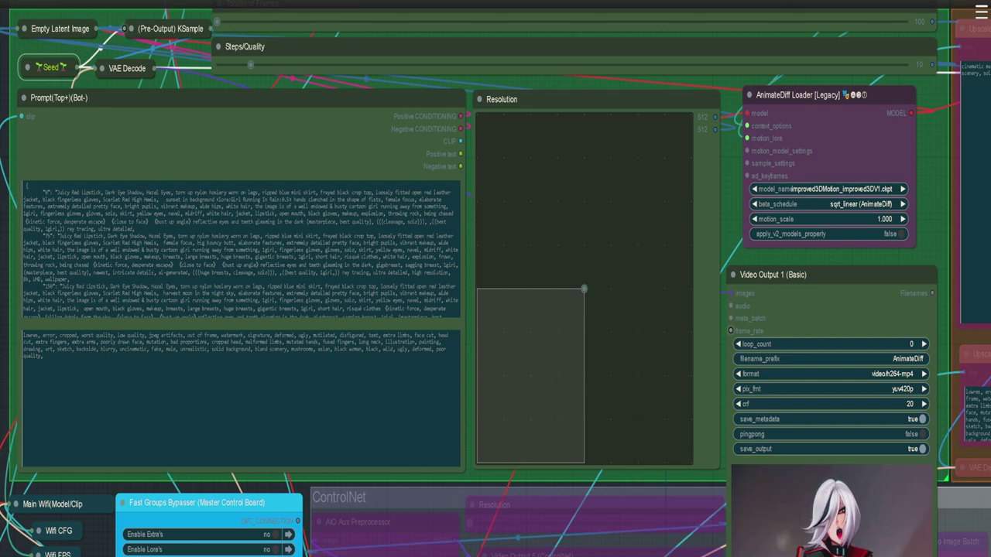
scroll(784, 137, down, 3)
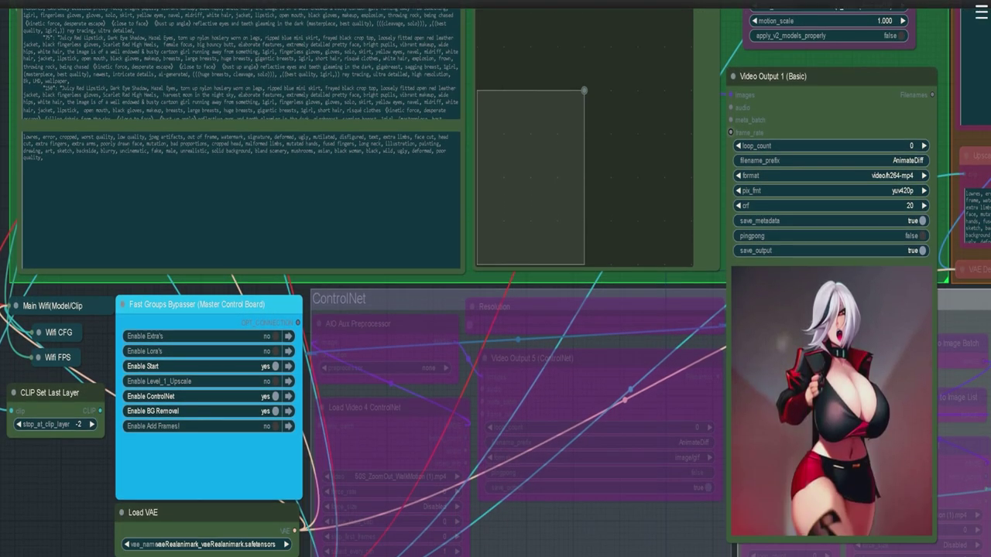
right_click(827, 79)
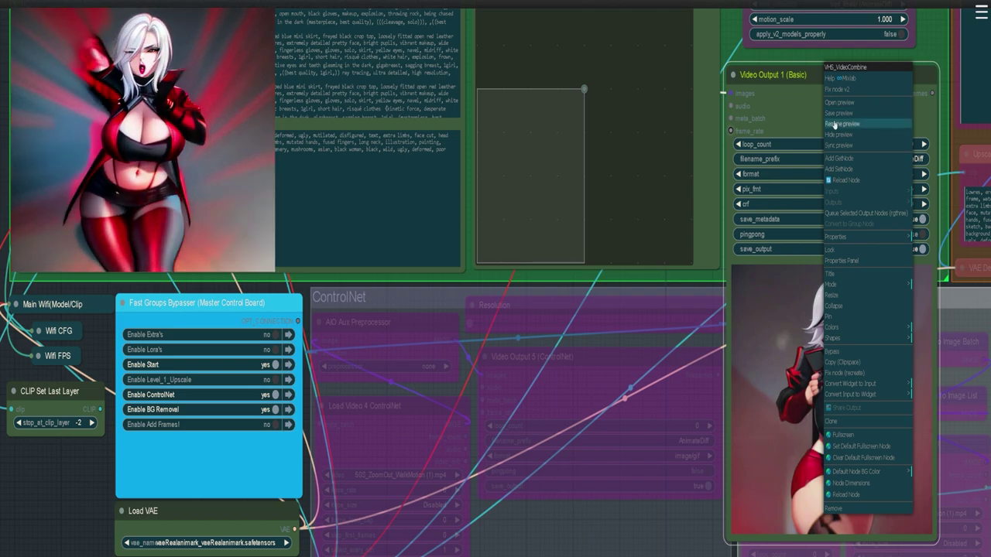
click(844, 124)
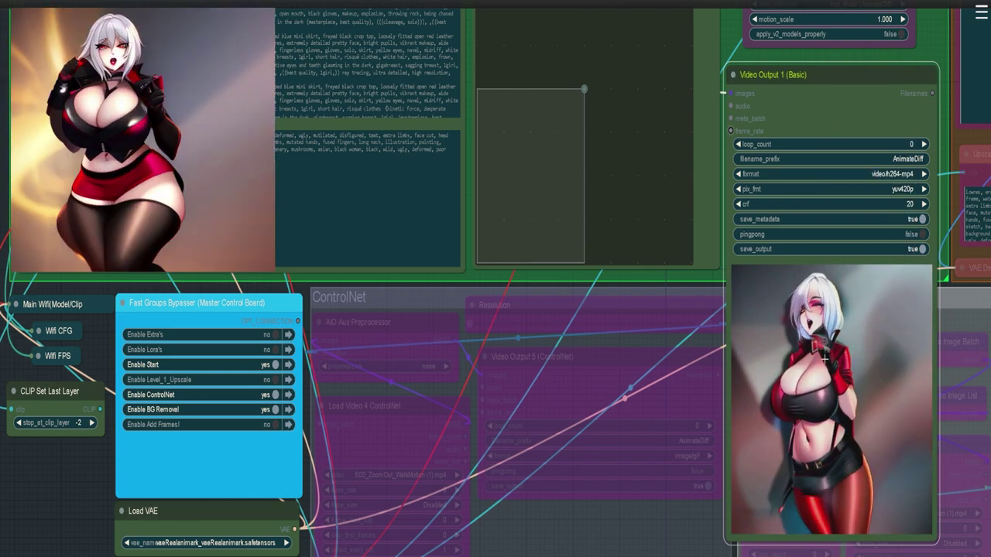
scroll(464, 480, down, 4)
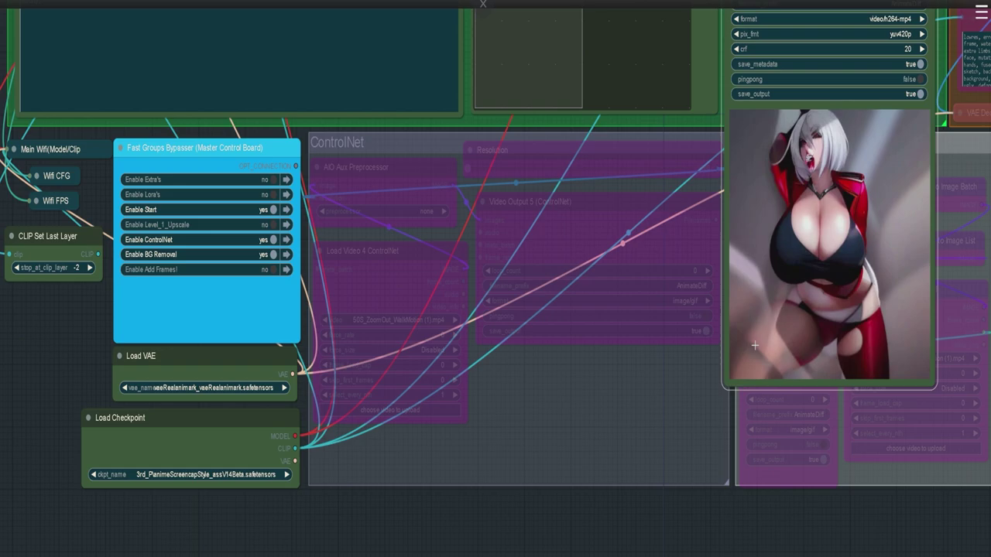
In Fast Groups Bypasser, toggle Start off and on, set ControlNet and BG Removal to no, and jump to Lora's.
scroll(402, 332, up, 1)
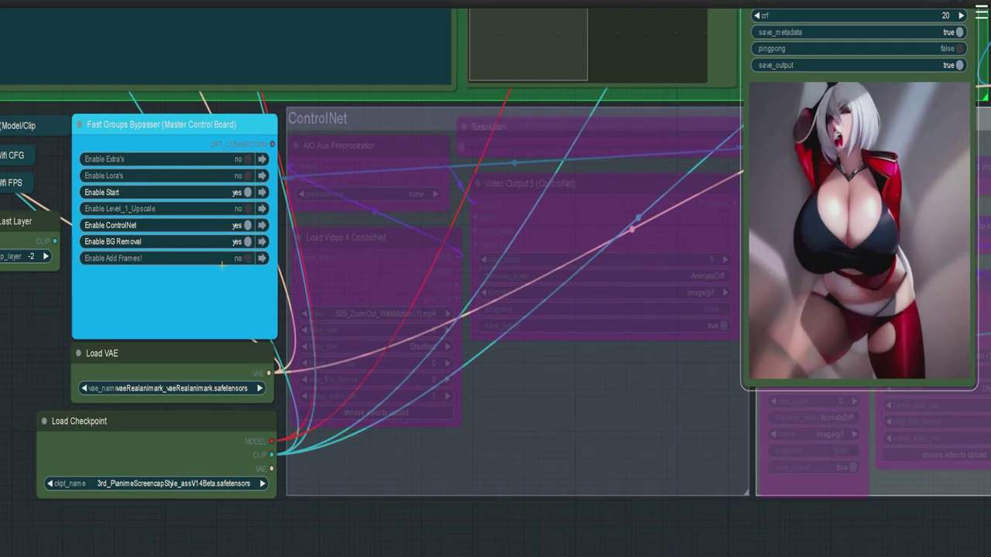
click(248, 192)
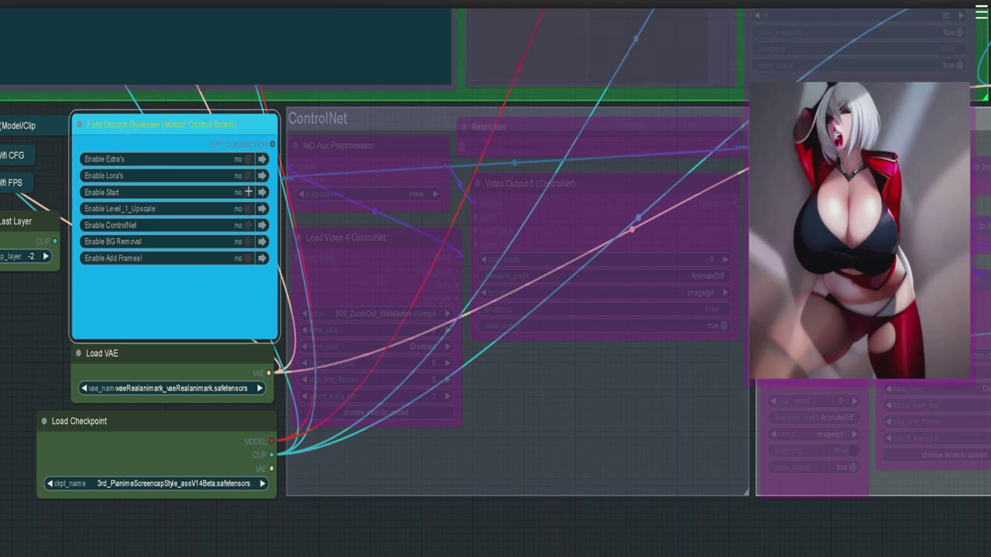
click(247, 192)
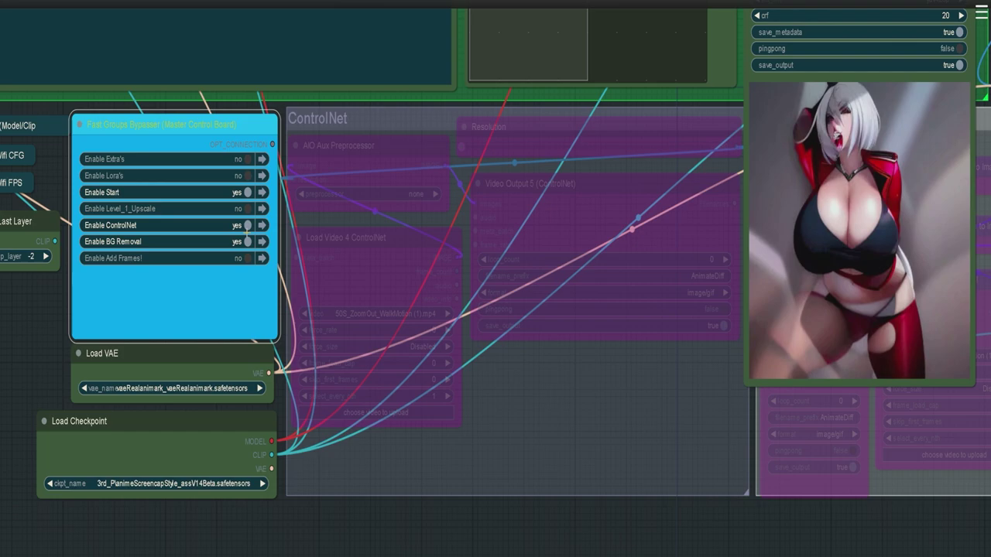
click(247, 225)
click(247, 242)
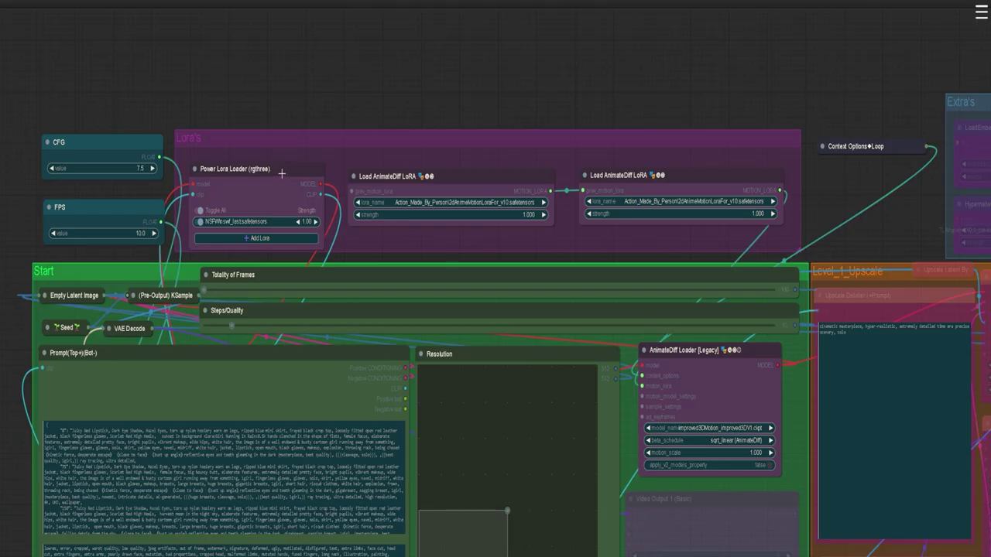
click(280, 168)
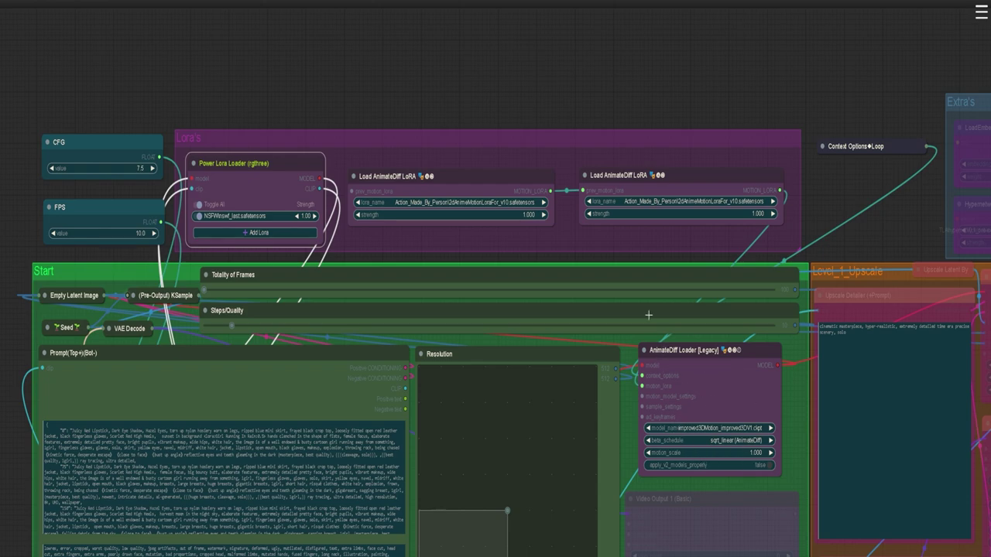
Set the first motion LoRA loader to the ZoomIn LoRA and the second to casualWalkingV1.
click(479, 202)
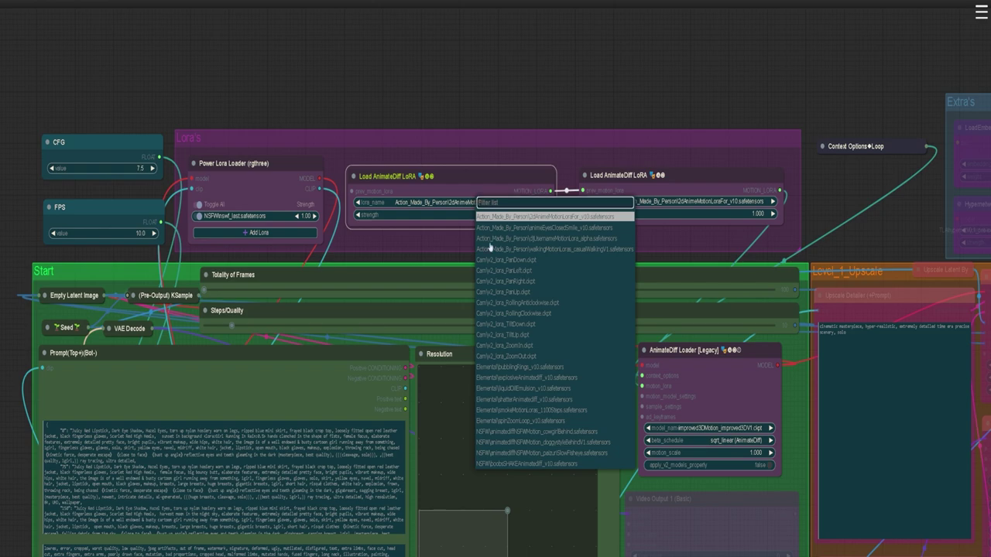
click(508, 346)
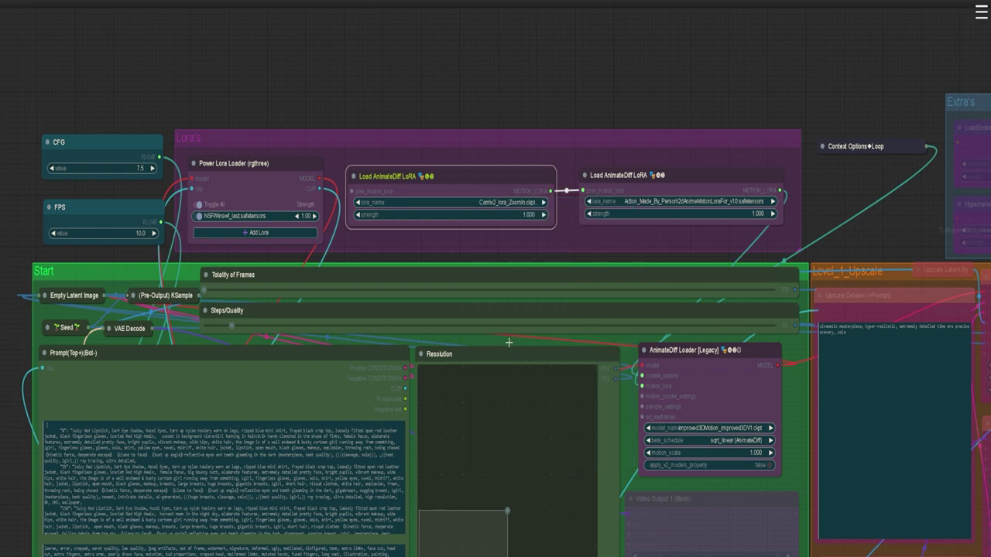
click(671, 202)
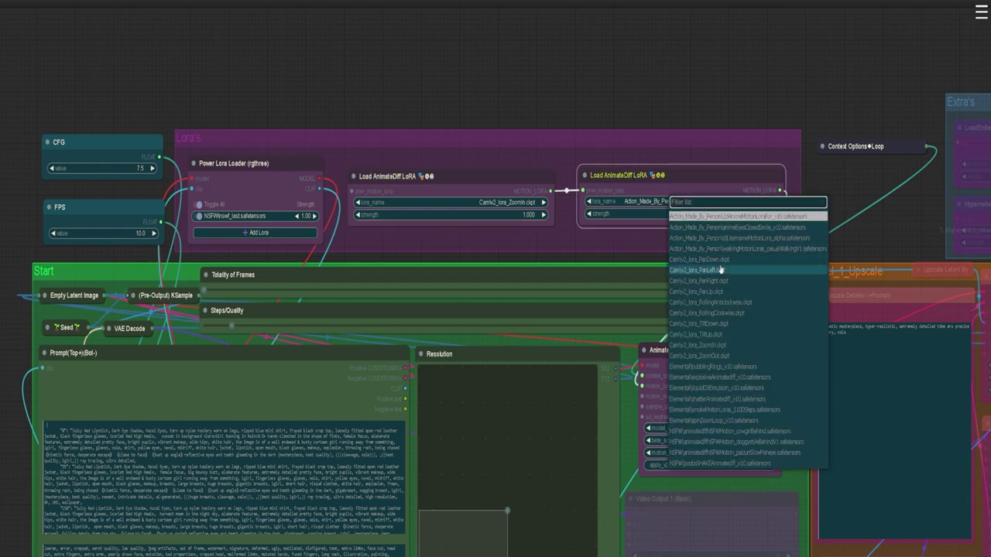
click(742, 249)
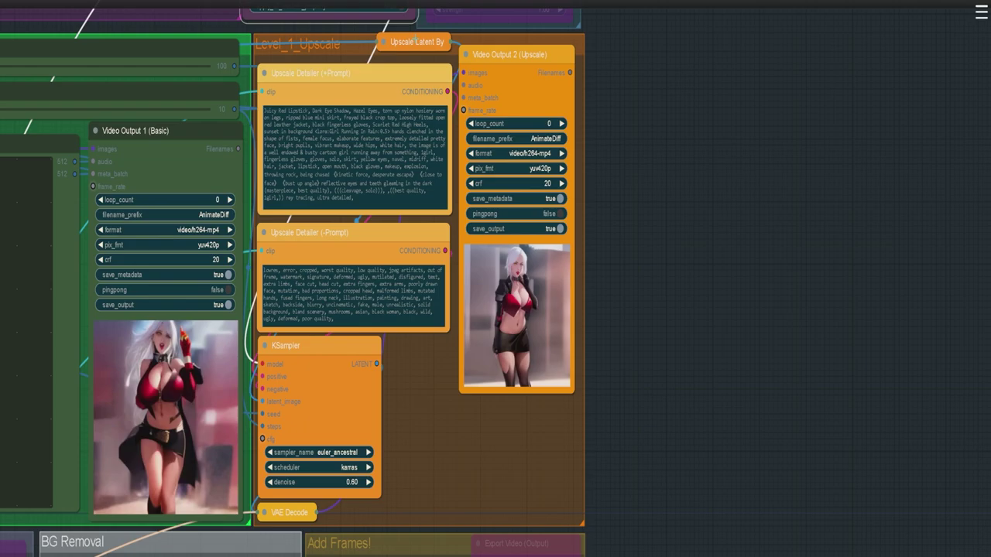
Expand the collapsed Upscale Latent By node to show nearest-exact at scale 2.00.
right_click(417, 38)
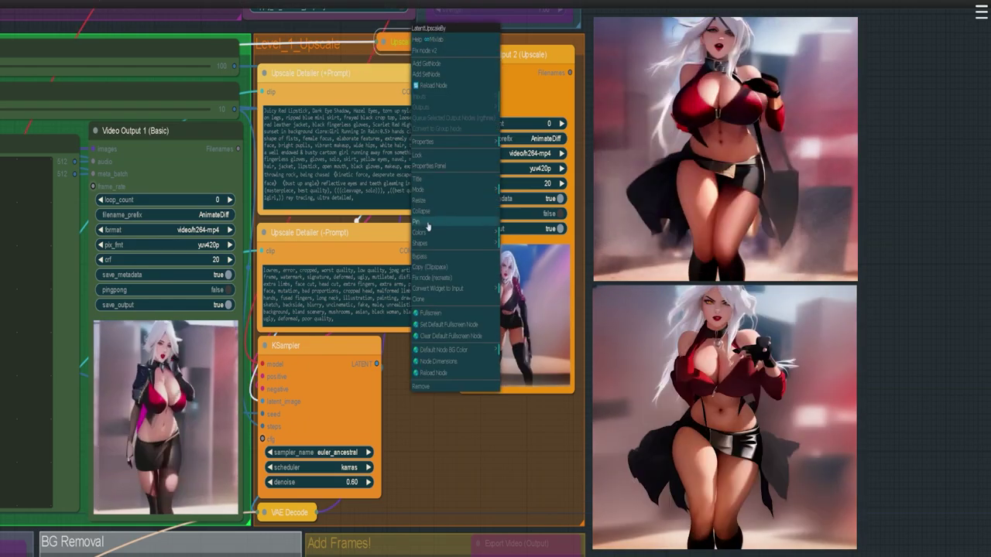
click(422, 210)
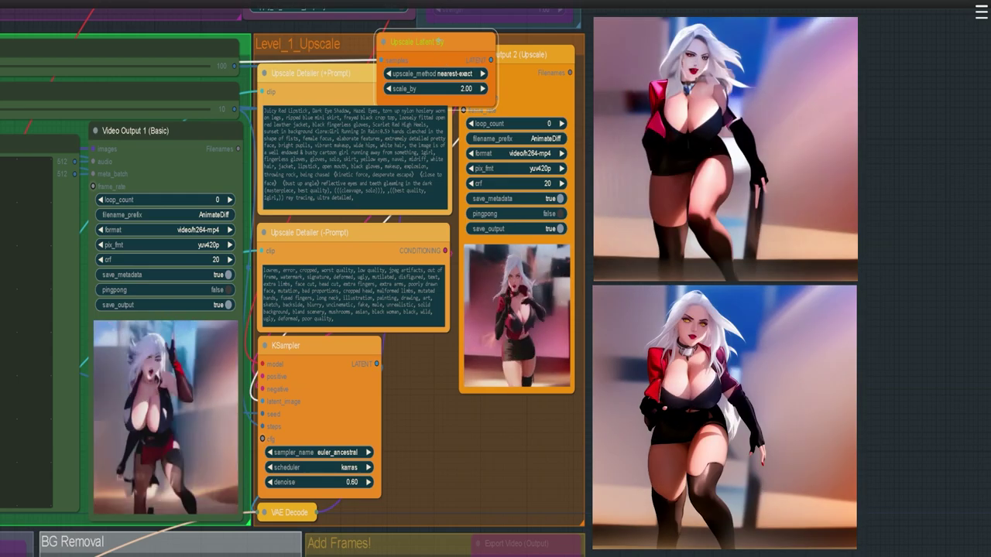
right_click(461, 34)
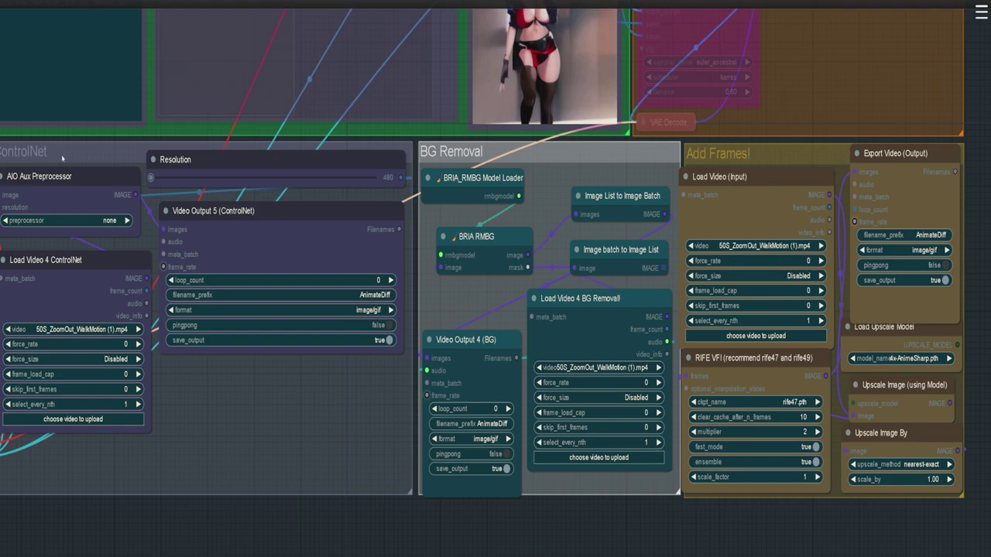
click(66, 220)
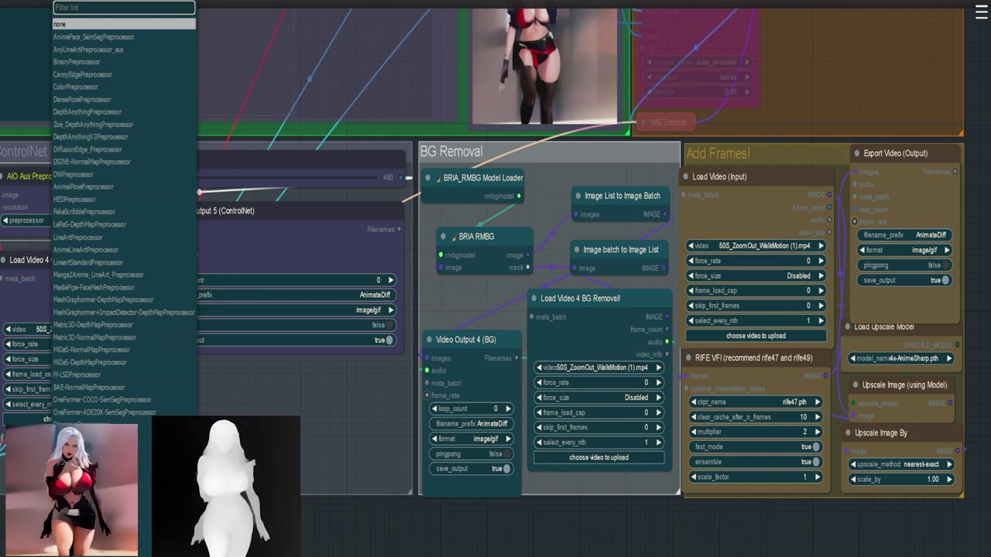
click(244, 476)
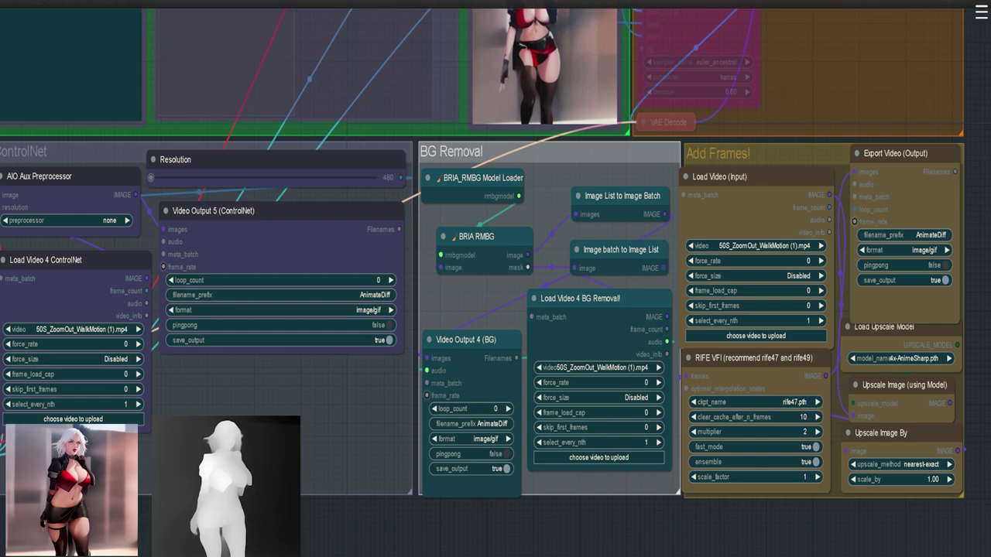